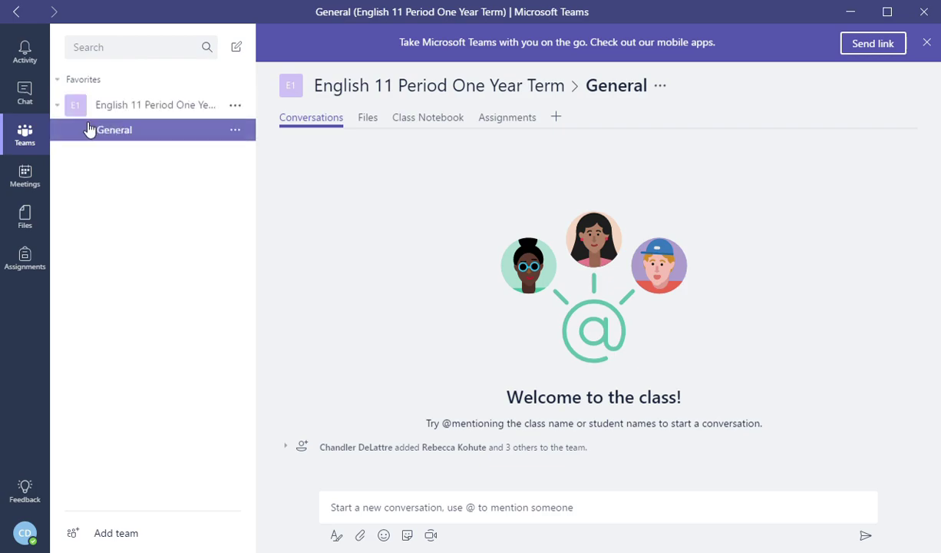
click(161, 110)
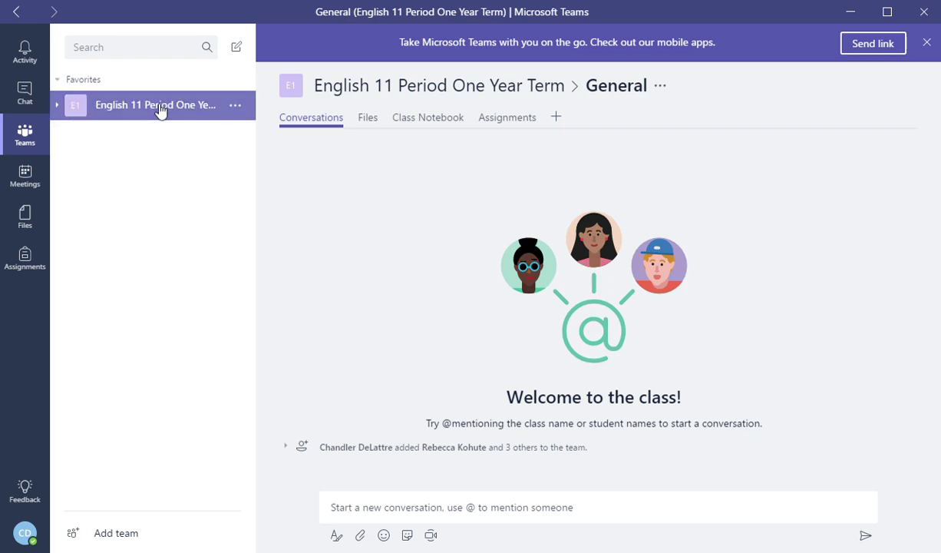
click(156, 112)
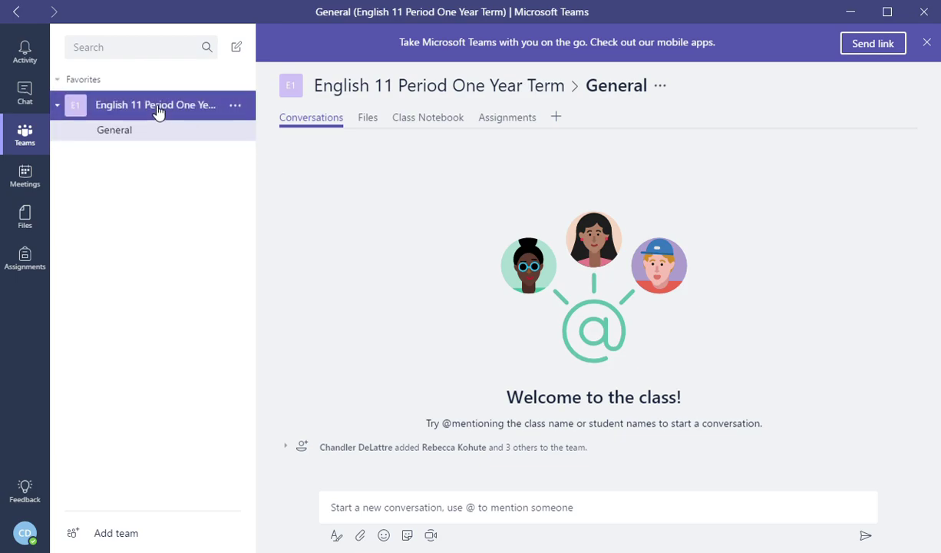
click(157, 111)
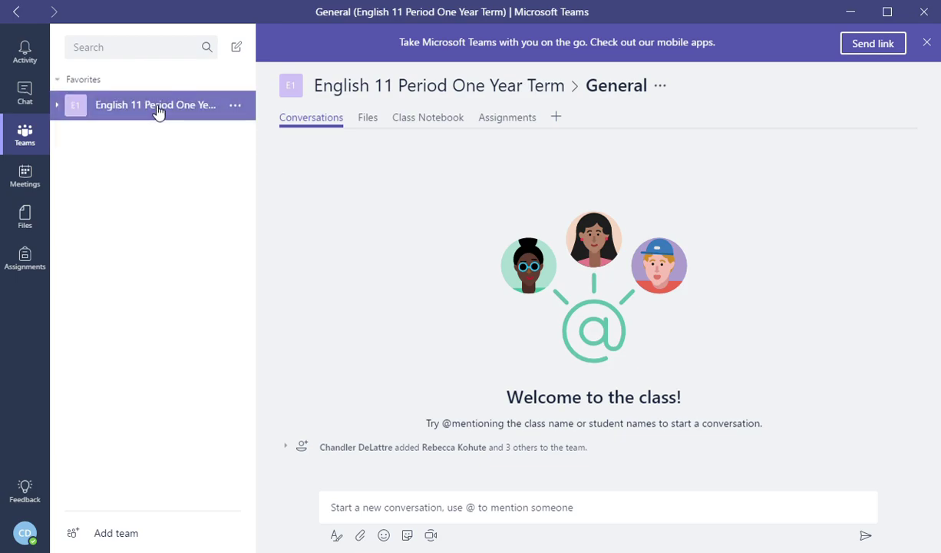
- Create a new assignment for the English 11 class and title it "Writing assignment - Dangling Modifiers"
click(512, 124)
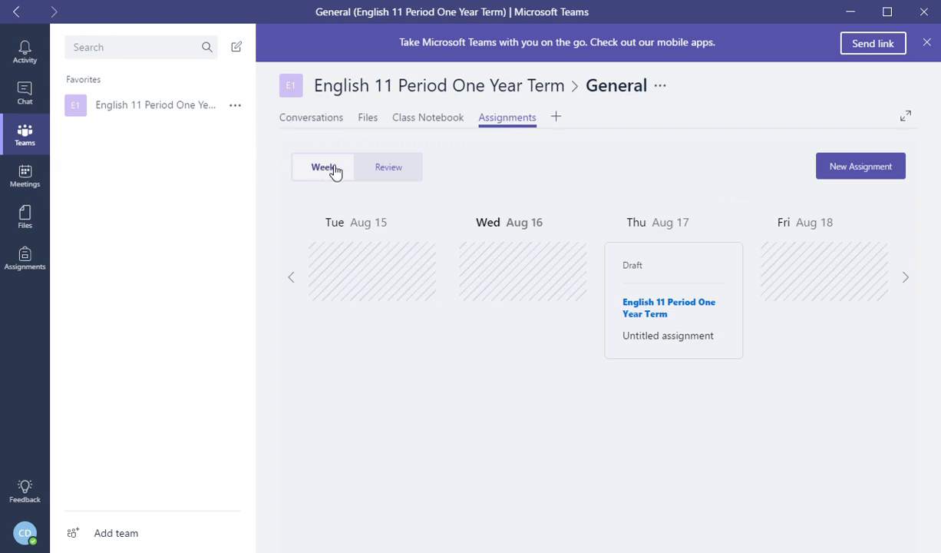
click(866, 176)
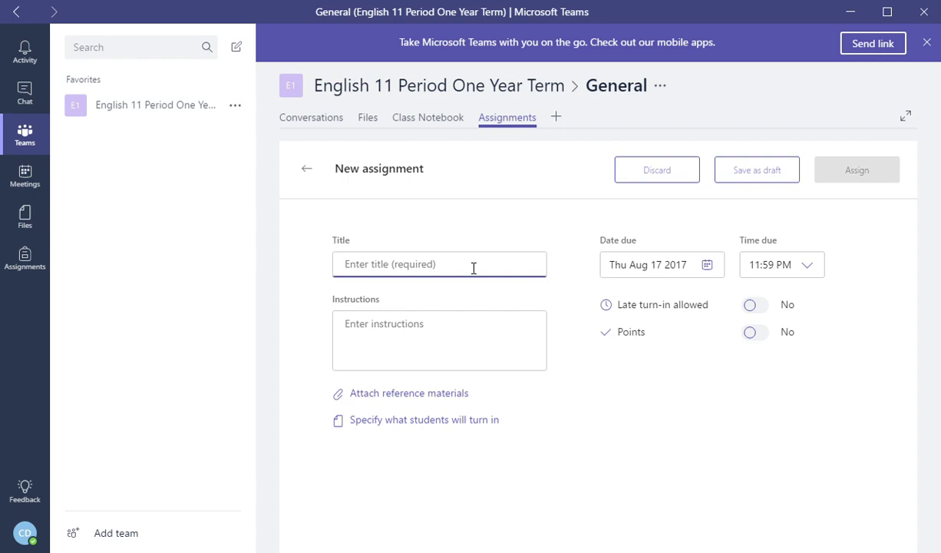
text(Writing)
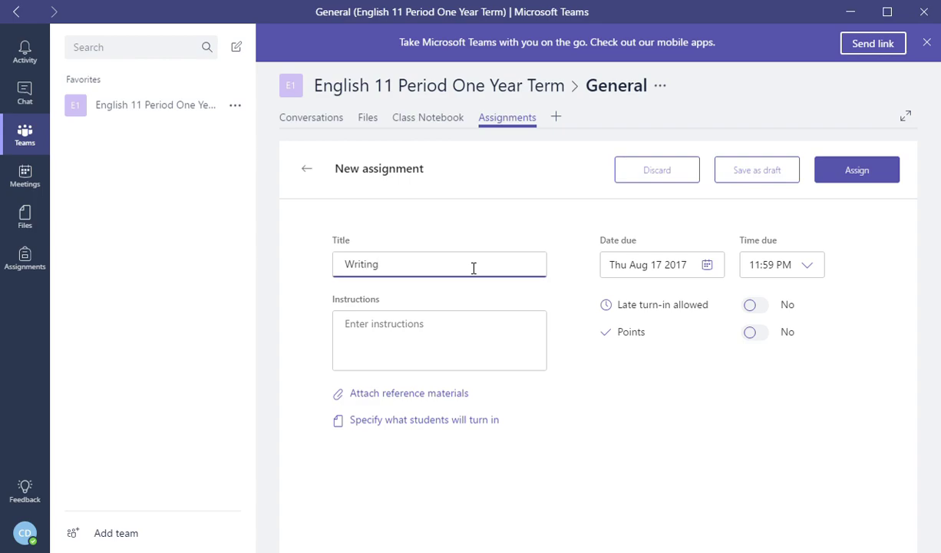
text( assignment - Dangling Modifi)
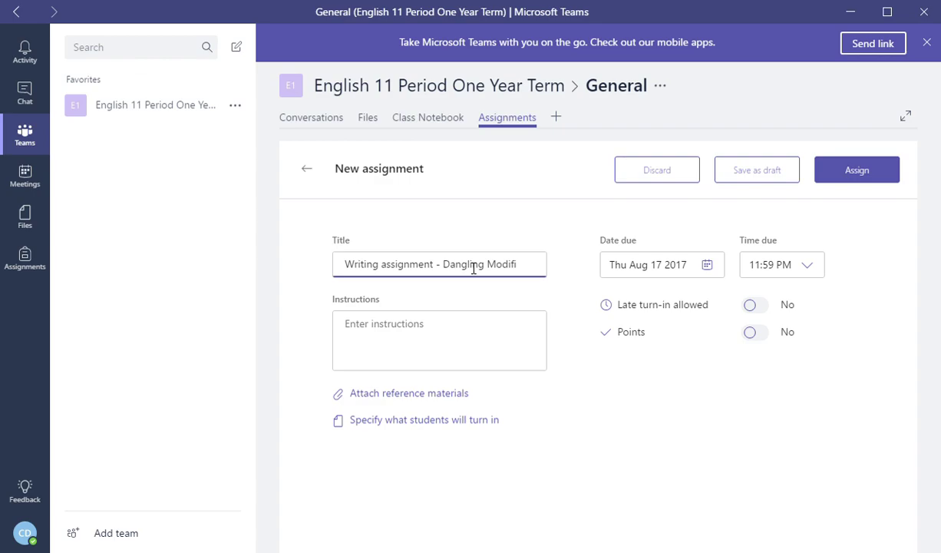
text(ers)
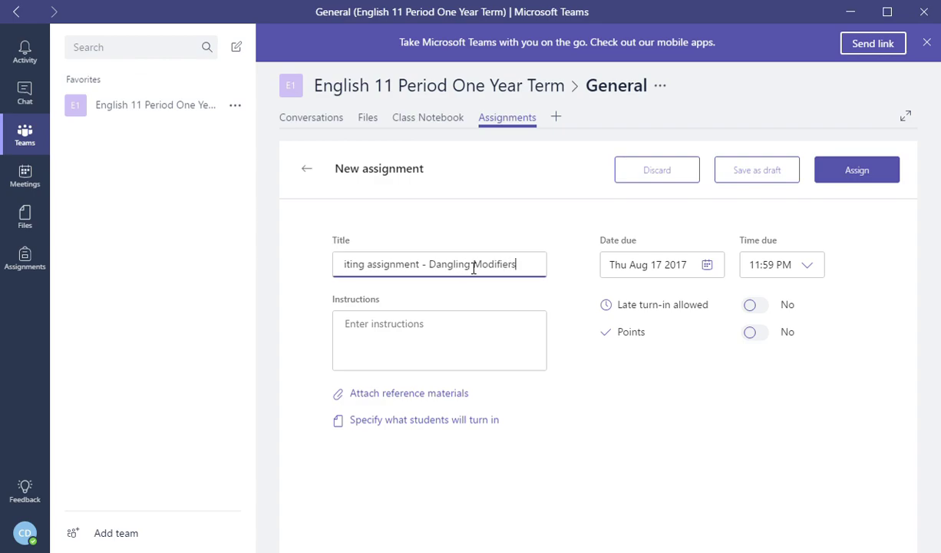
- Enter the instructions "Fill out the Dangling Modifiers Worksheet" and set the due date to Thu Aug 24 2017
click(461, 343)
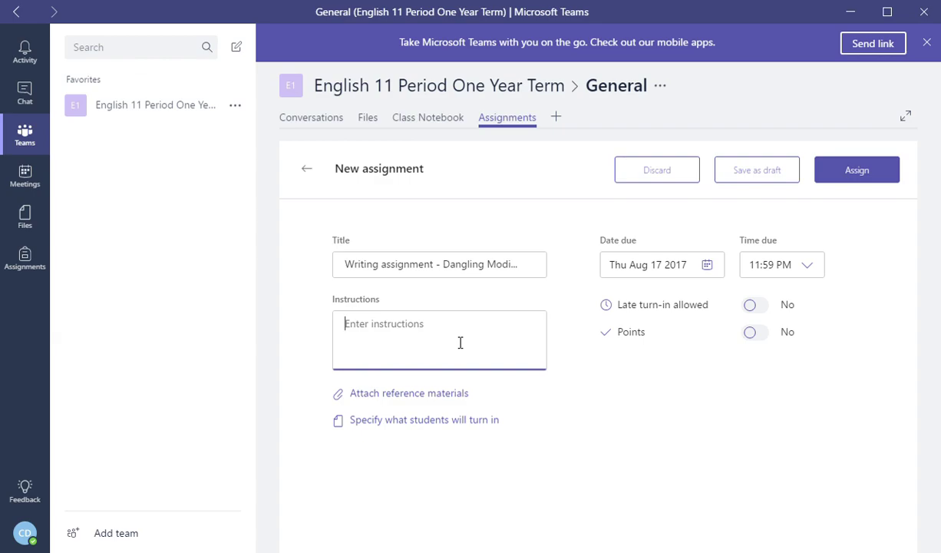
text(I)
key(BackSpace)
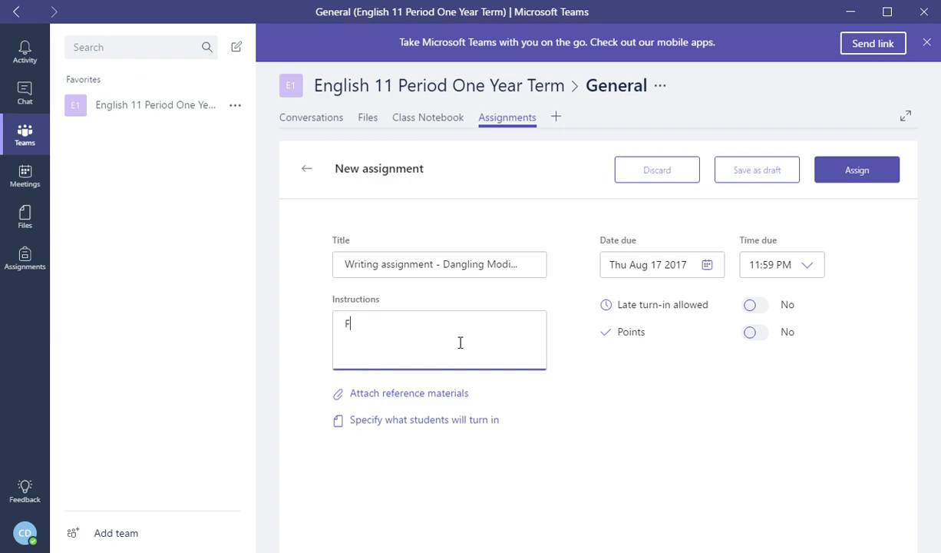
text(W)
key(BackSpace)
text(Fill)
key(BackSpace)
key(BackSpace)
key(BackSpace)
key(BackSpace)
text(Fill out the Dangling )
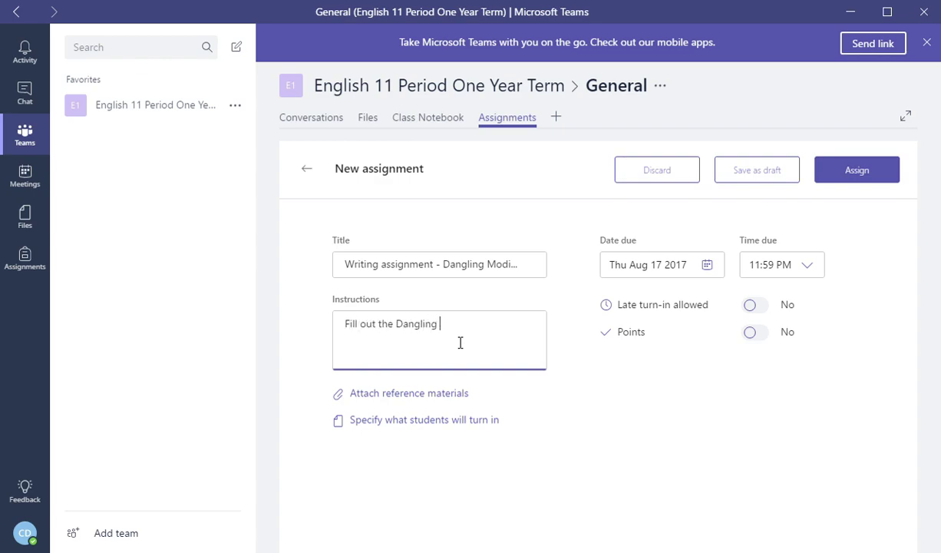
text(Modifiers Worksheet)
click(708, 269)
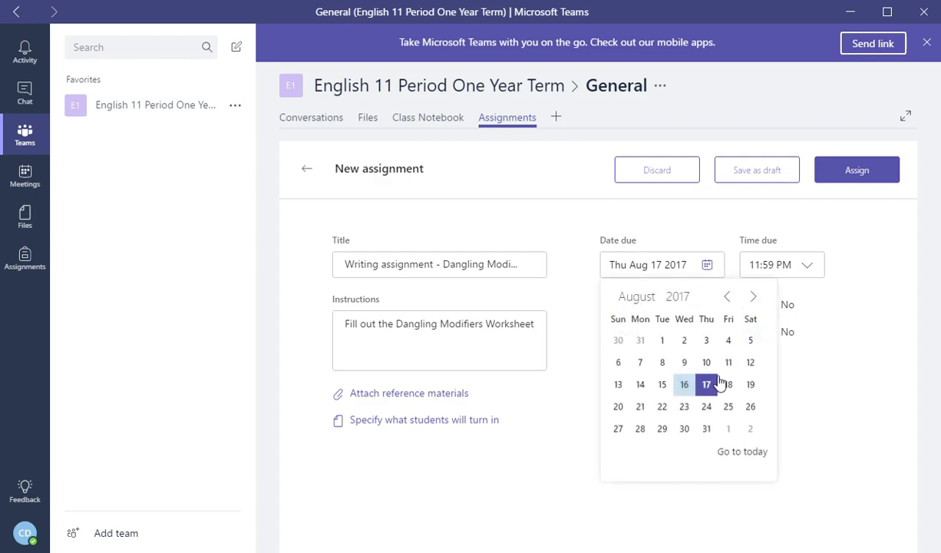
click(706, 407)
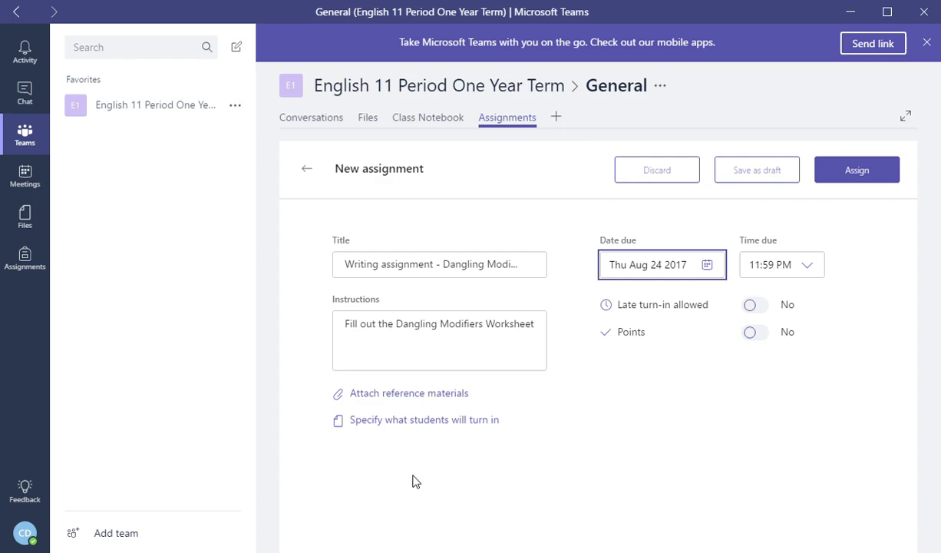
- Open the file choices for what students will turn in and examine the OneDrive folders and blank file types
click(405, 421)
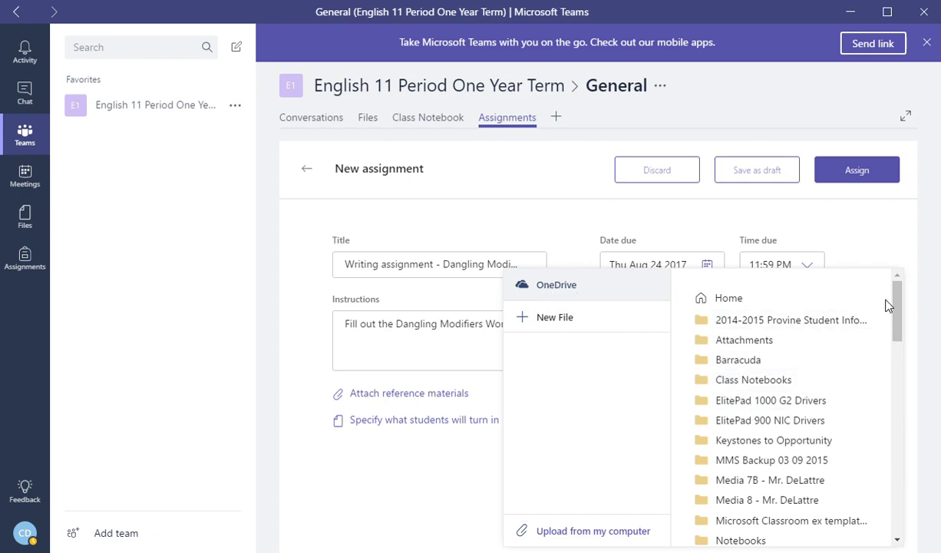
drag(897, 308, 891, 257)
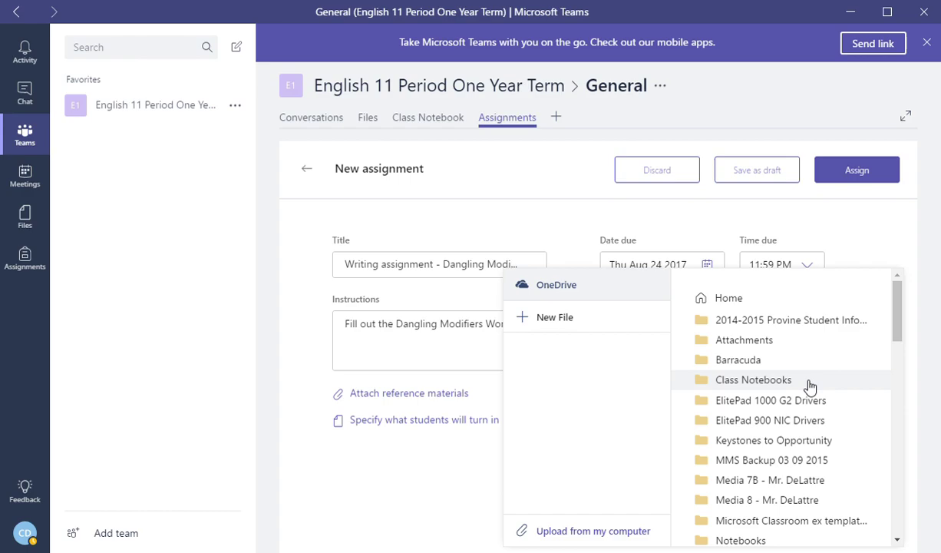
click(551, 319)
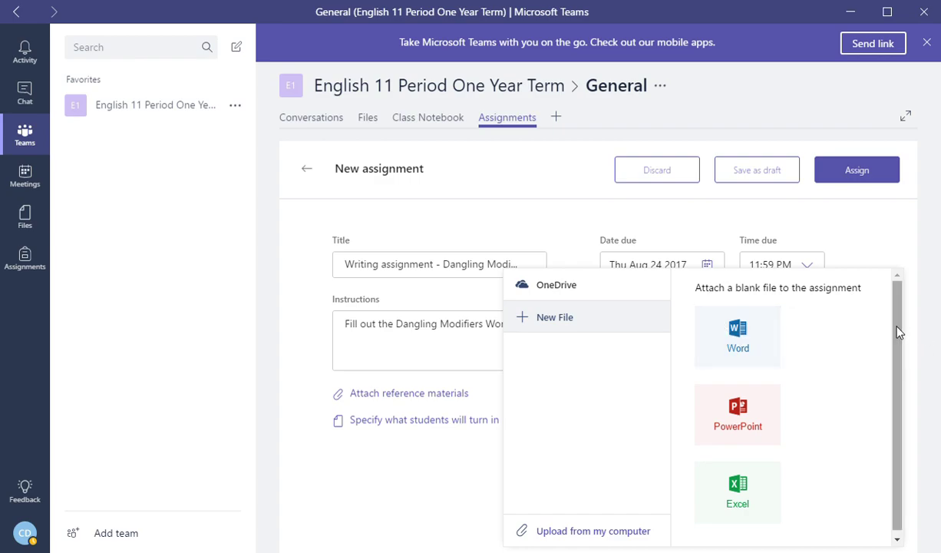
drag(900, 332, 897, 374)
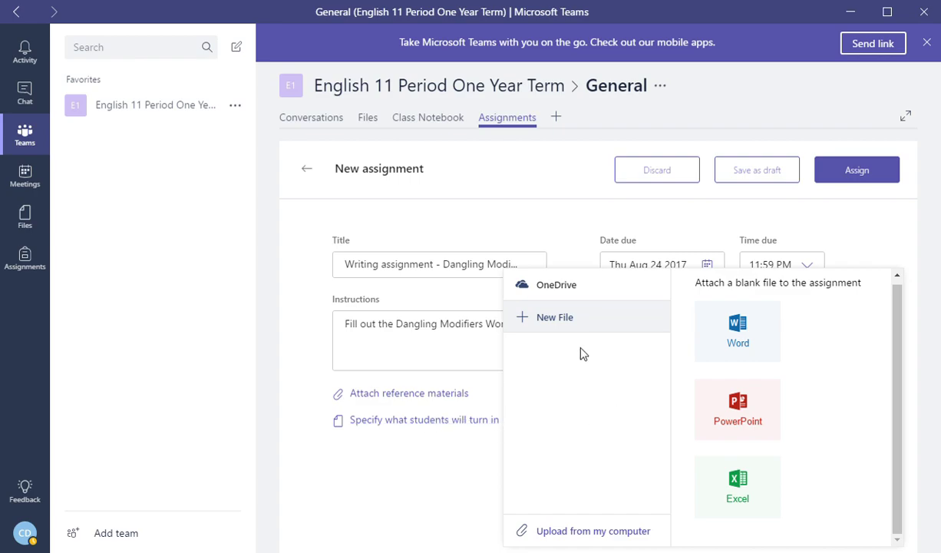
click(564, 289)
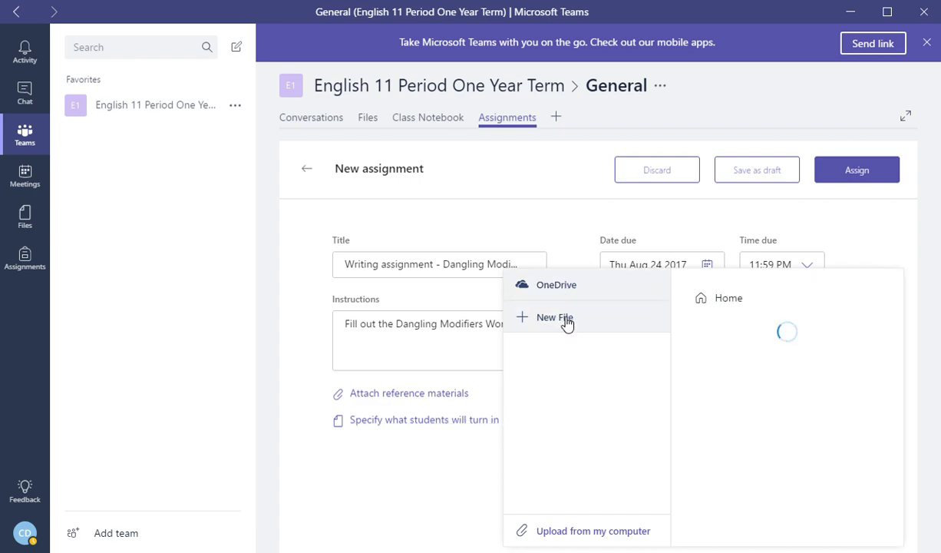
click(563, 324)
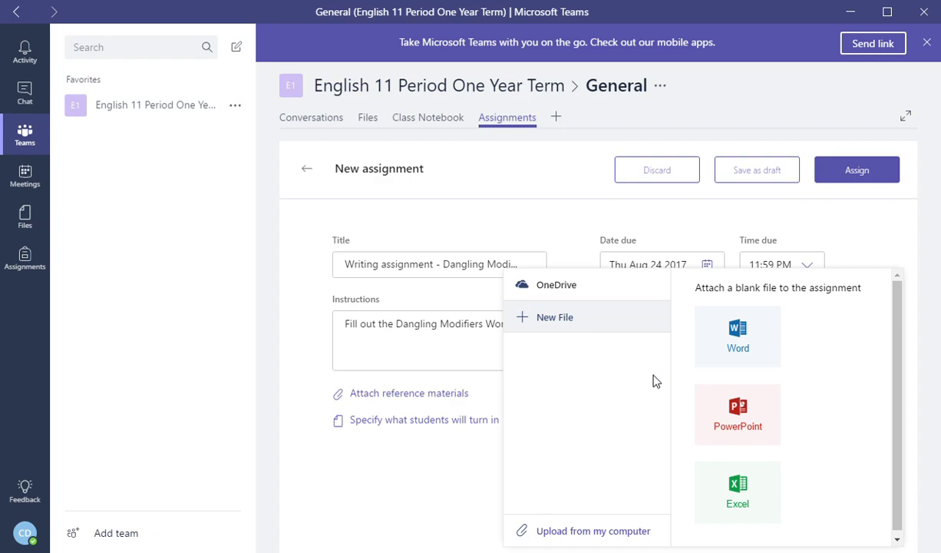
click(558, 289)
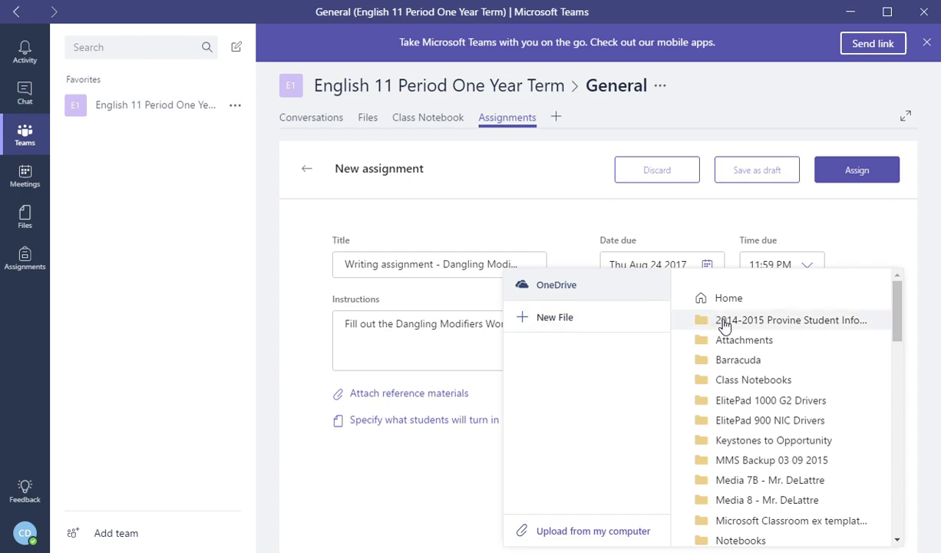
- Attach dangling modifiers ws.docx from the OneDrive folder Teaching > ENG 11 as the file students will turn in
drag(903, 306, 902, 373)
click(730, 315)
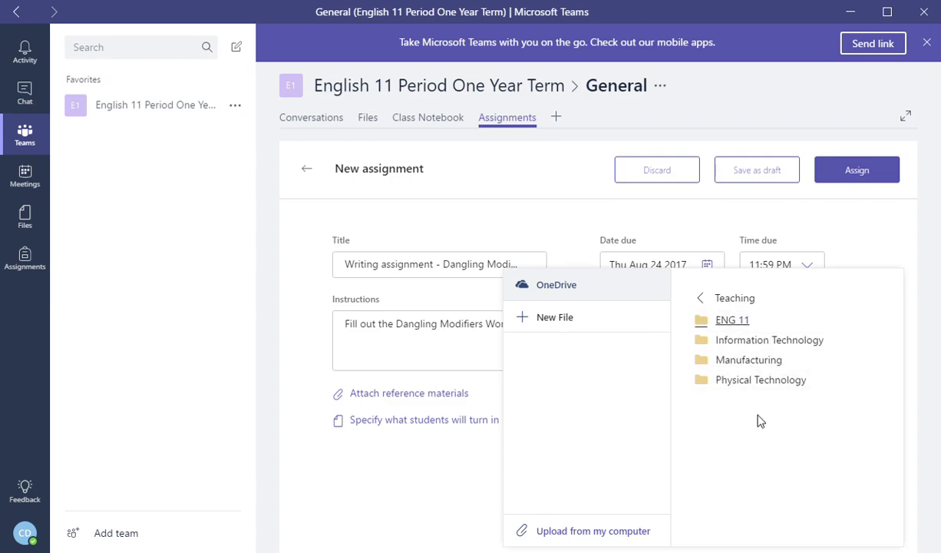
click(738, 319)
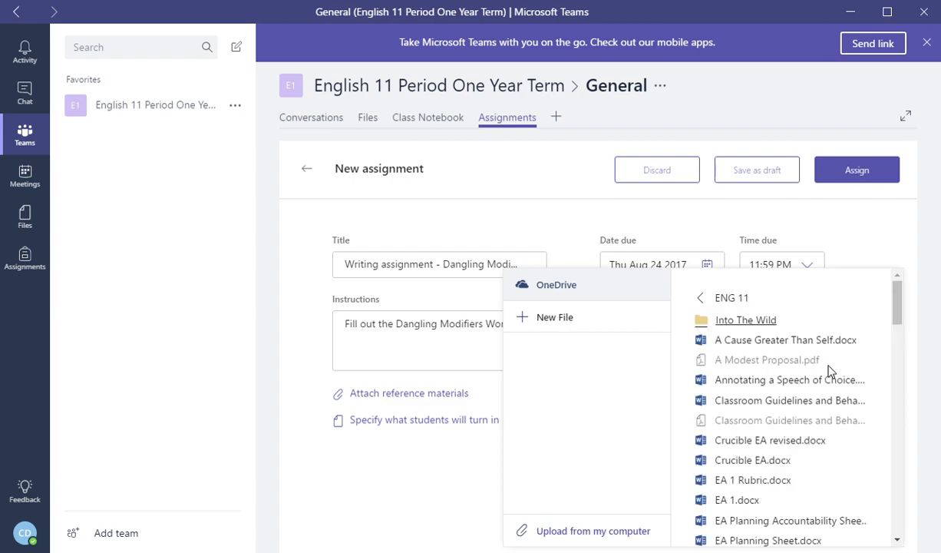
scroll(898, 321, down, 3)
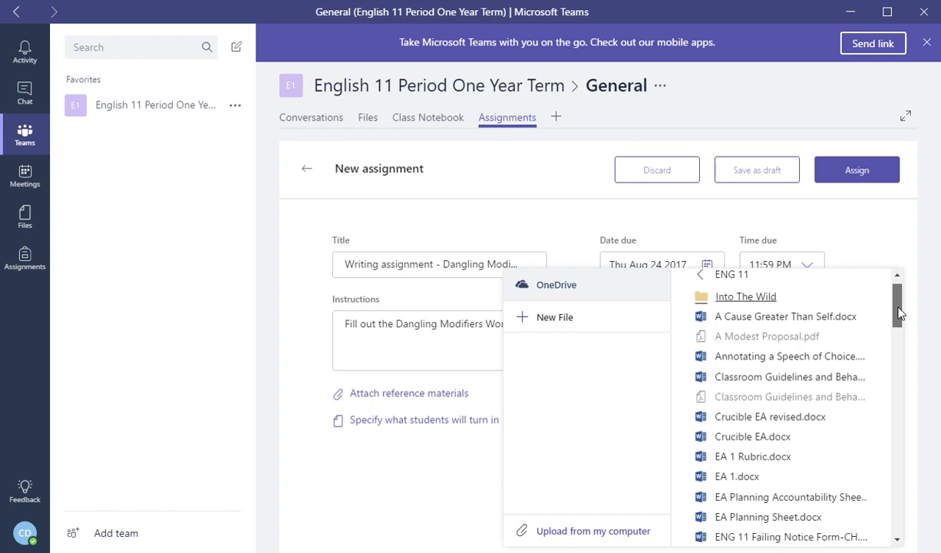
drag(899, 324, 890, 410)
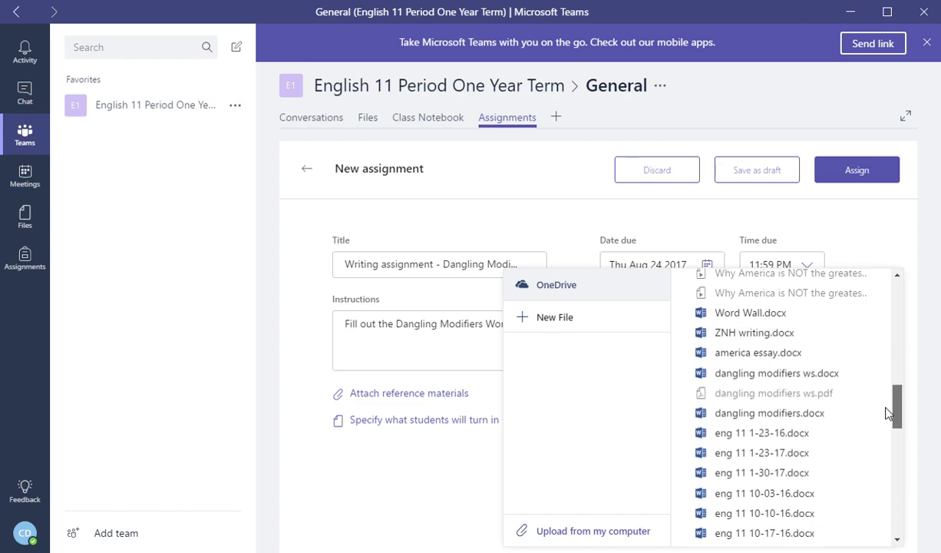
click(740, 375)
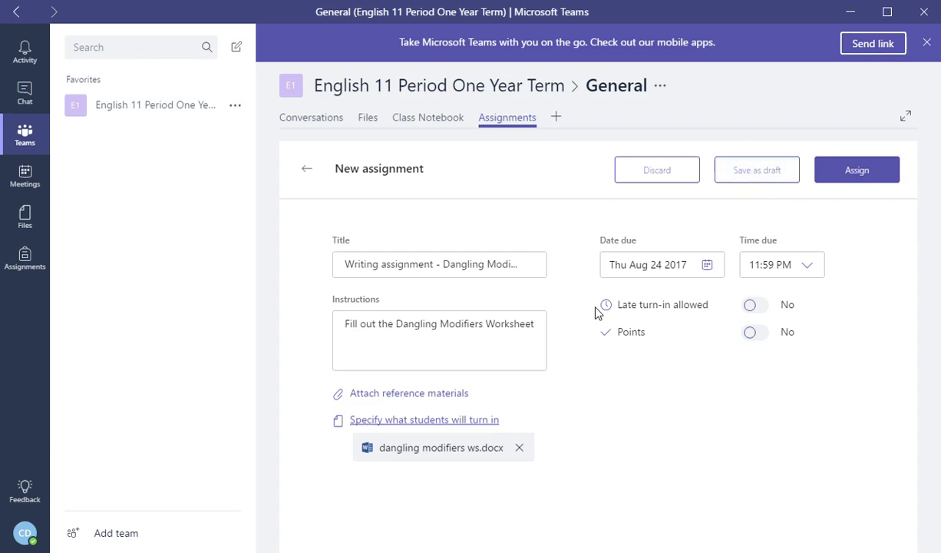
- Assign the finished assignment to the class and bring its due date, Aug 24, into the weekly assignment schedule
click(861, 178)
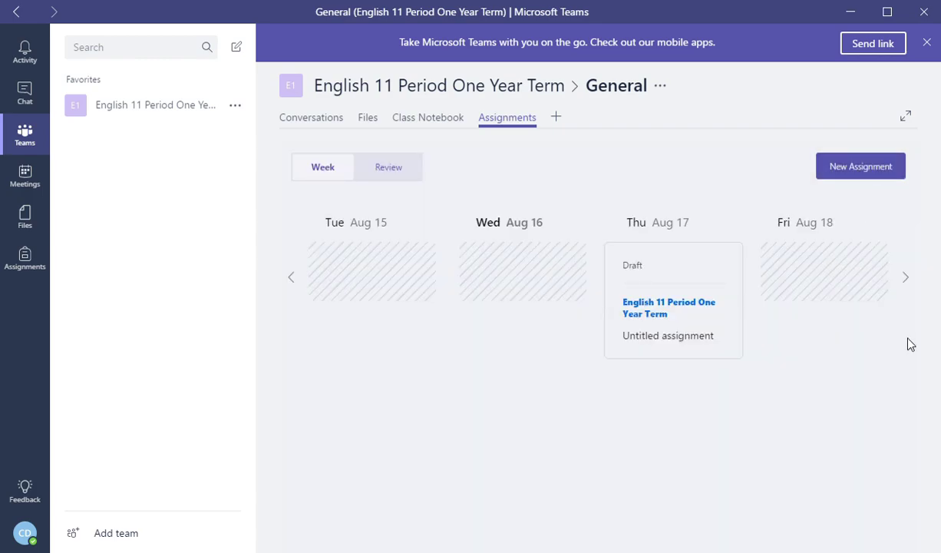
click(911, 282)
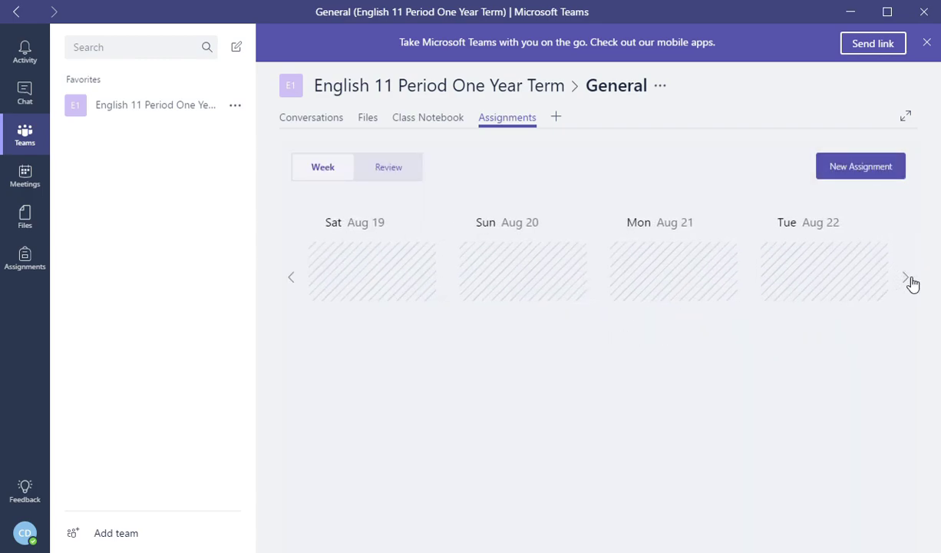
click(911, 281)
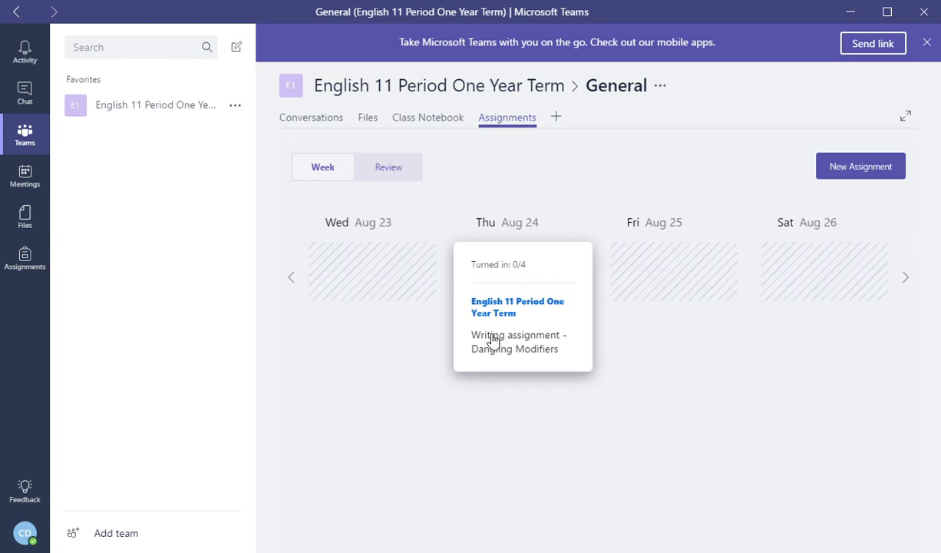